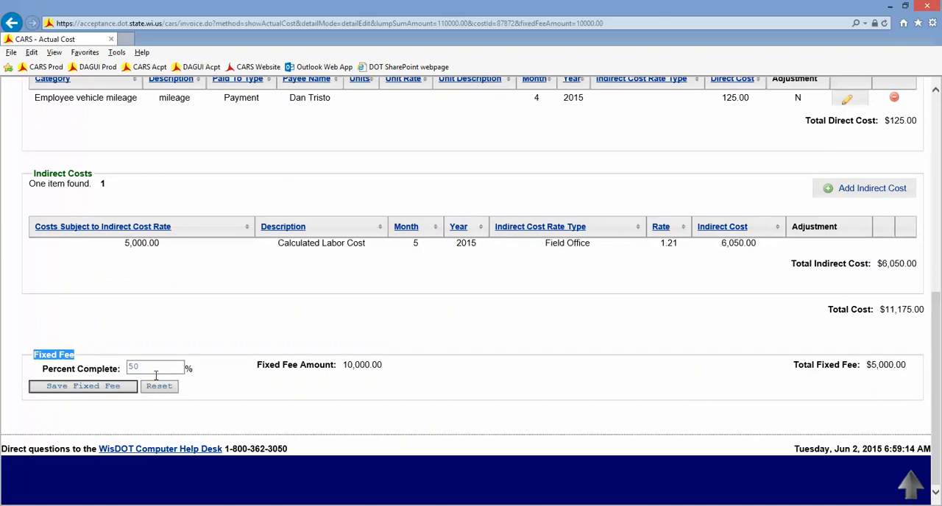
Return from the actual cost items to the draft invoice and submit it.
left_click(152, 366)
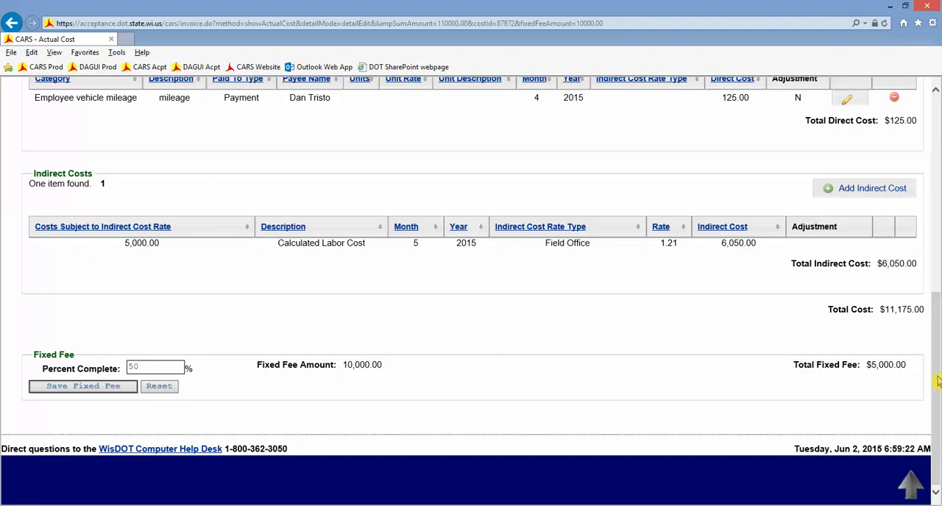
left_click_drag(938, 381, 934, 202)
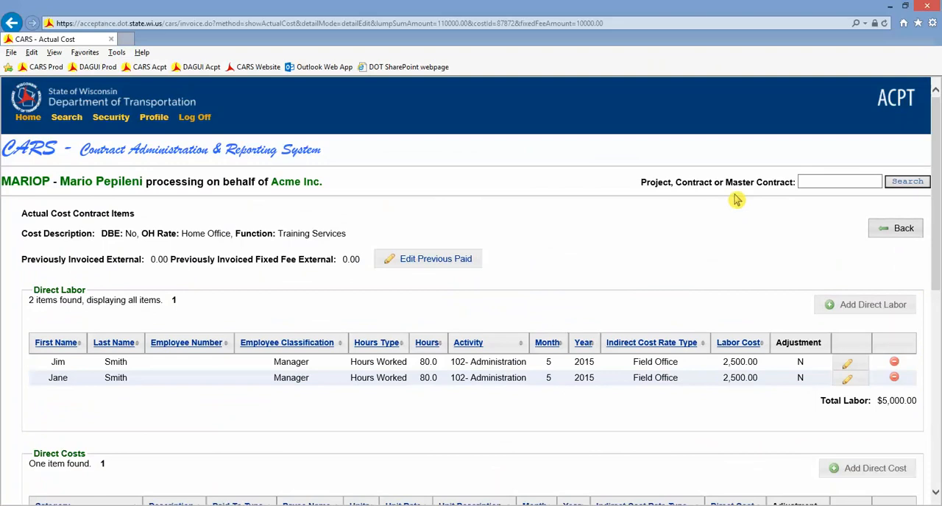
left_click(893, 229)
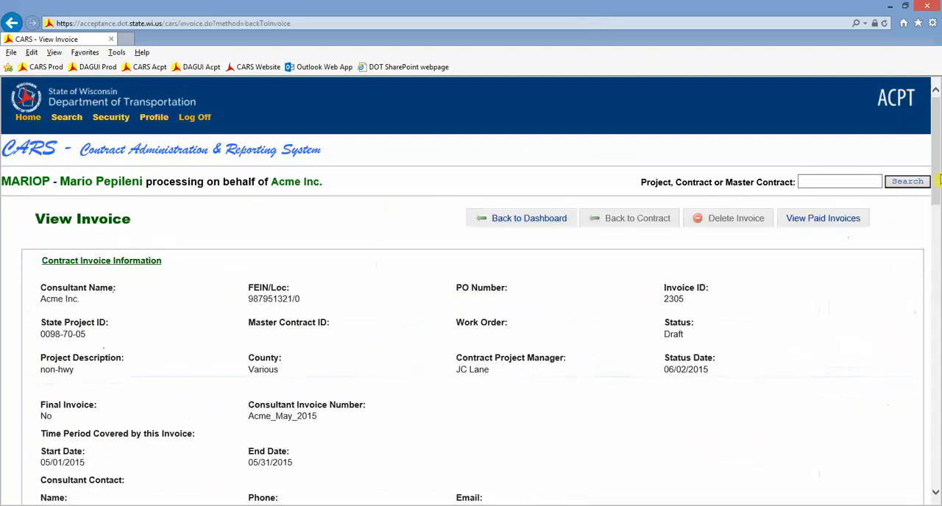
scroll(938, 176, "down", 6)
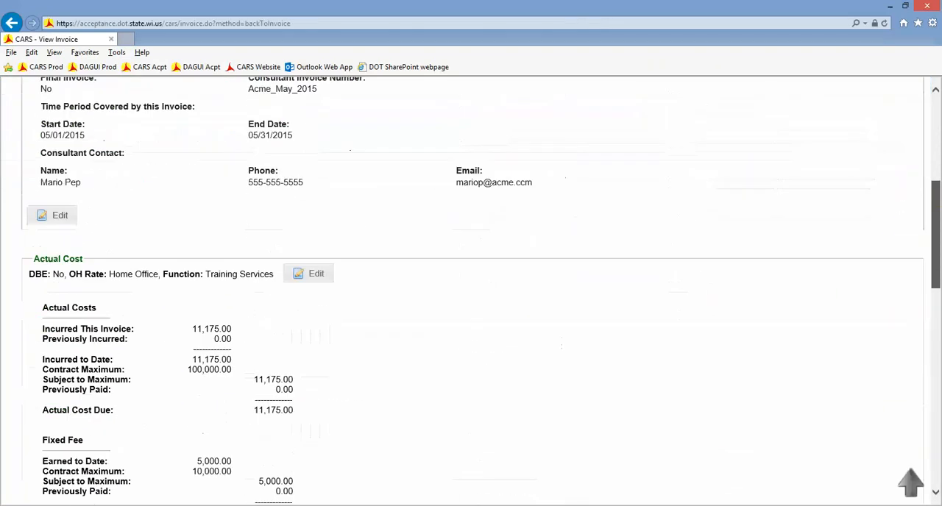
scroll(471, 294, "down", 10)
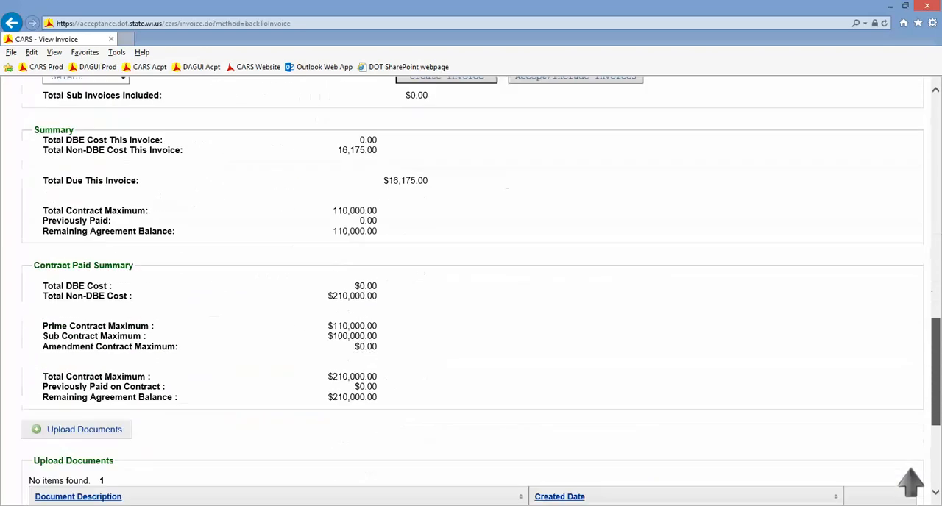
left_click(86, 382)
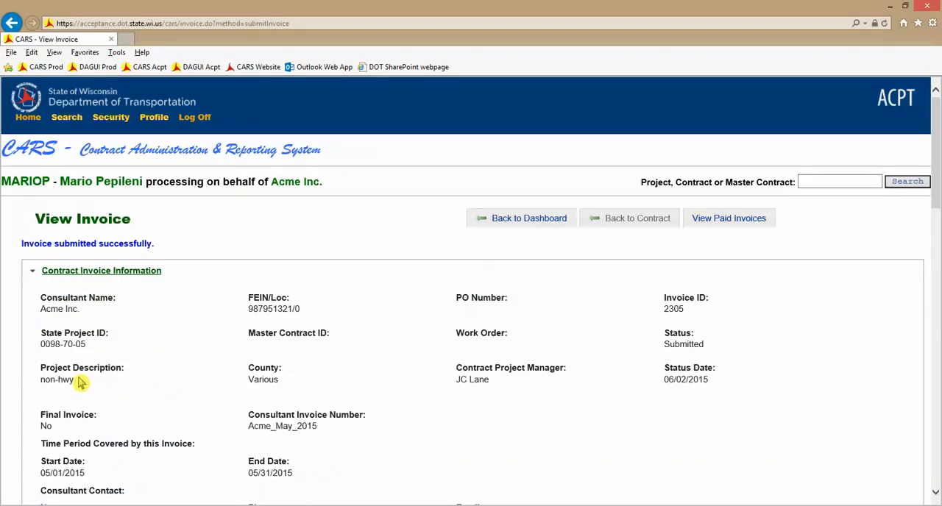
Review the submitted invoice's status and its Sub Consultant Invoices section.
left_click_drag(664, 343, 704, 350)
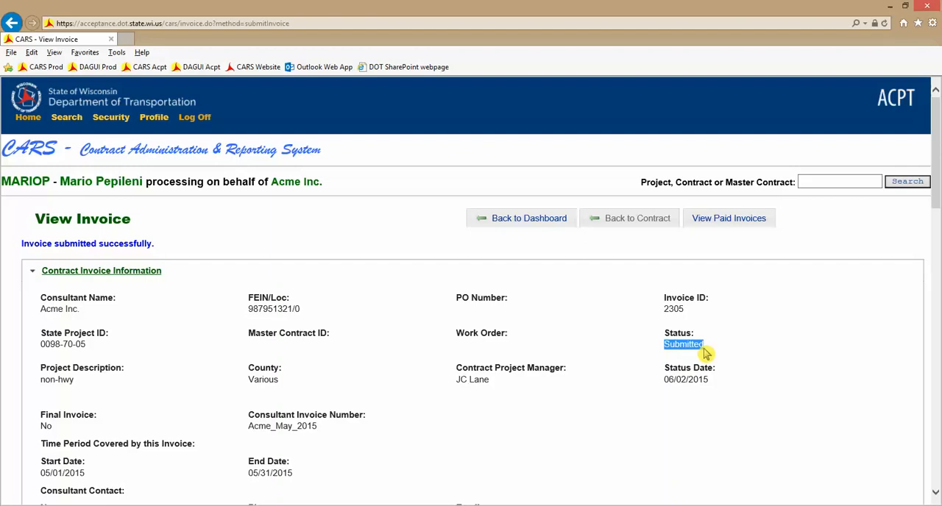
left_click(702, 349)
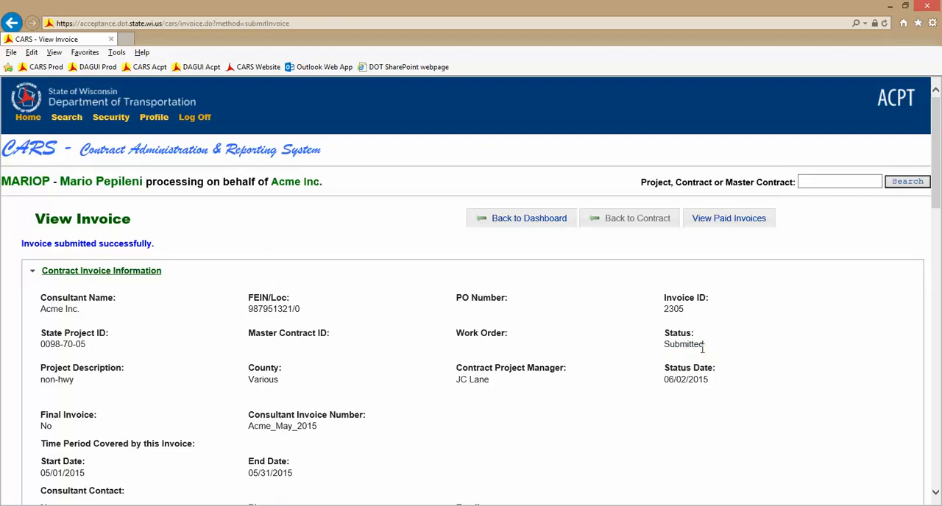
scroll(937, 230, "down", 2)
scroll(937, 229, "down", 7)
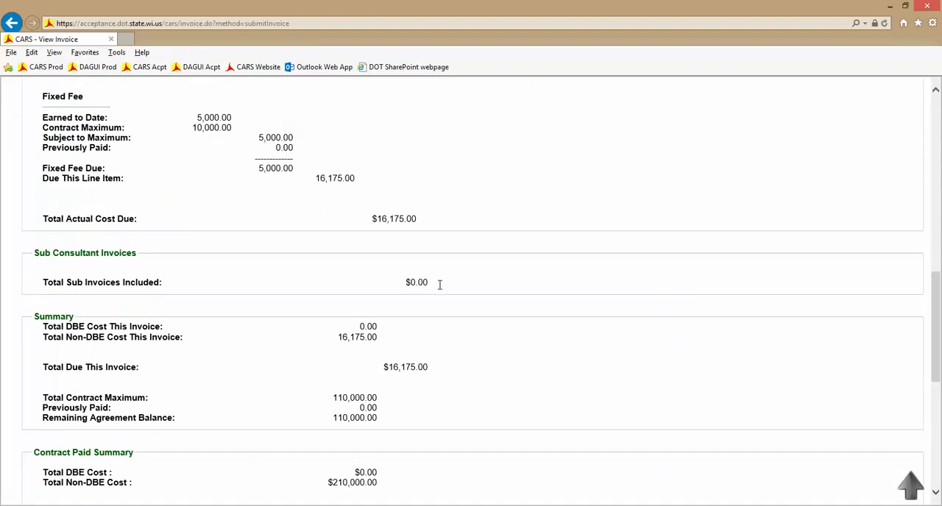
left_click_drag(28, 256, 135, 256)
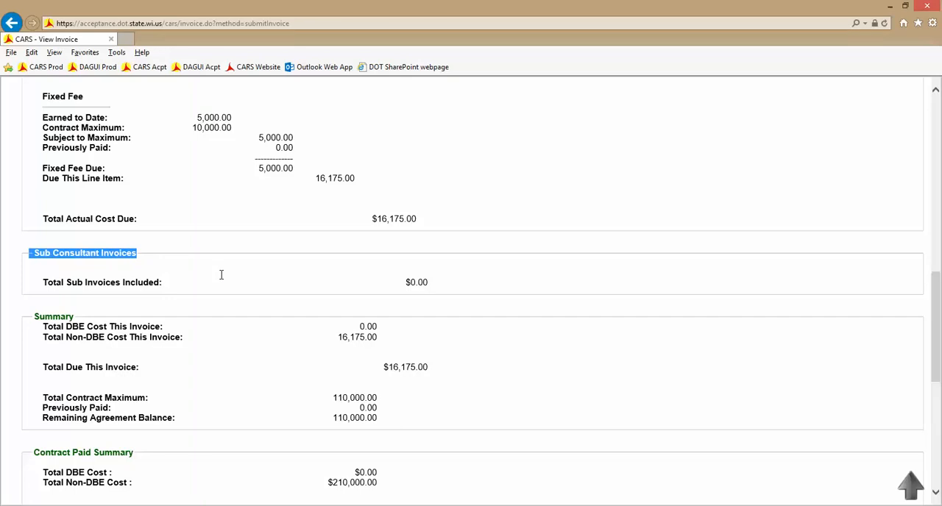
left_click(334, 278)
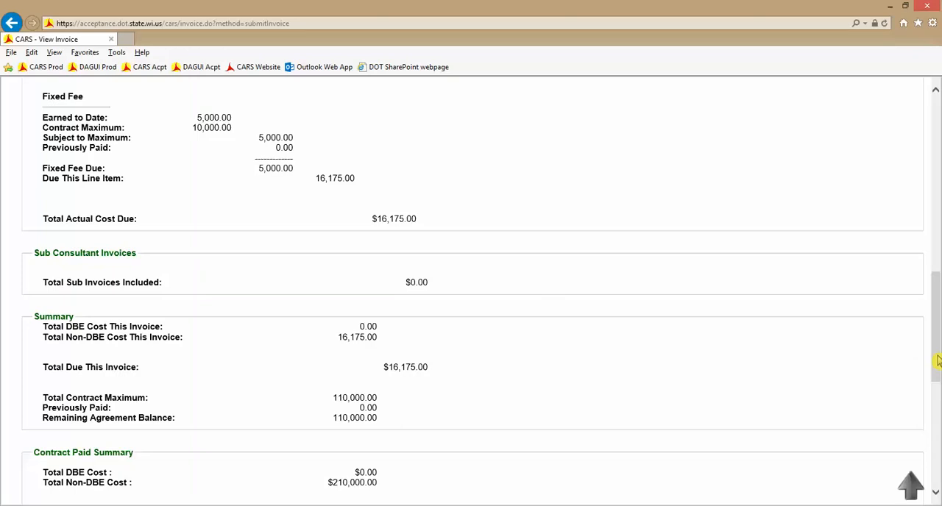
left_click_drag(938, 361, 934, 167)
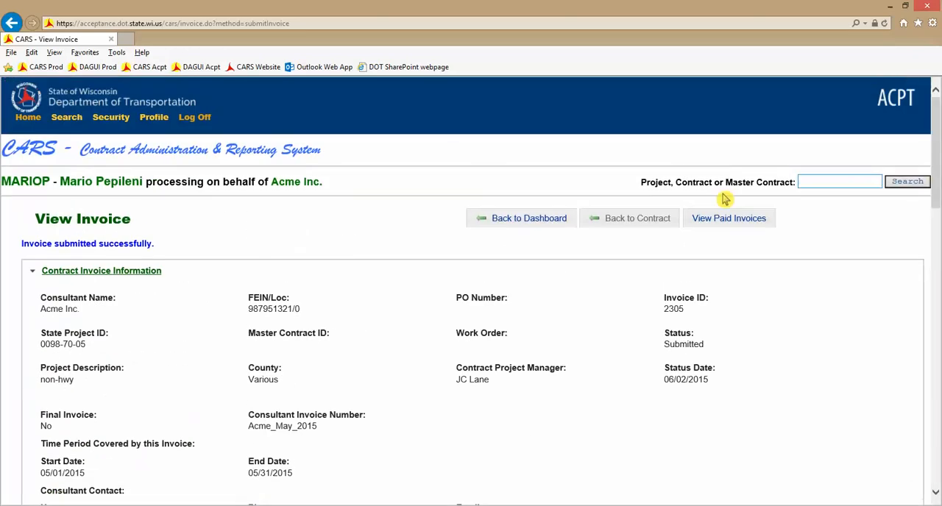
Go back to the contract and start a new invoice with the consultant invoice number Acme_May_2015_ver2.
left_click(640, 225)
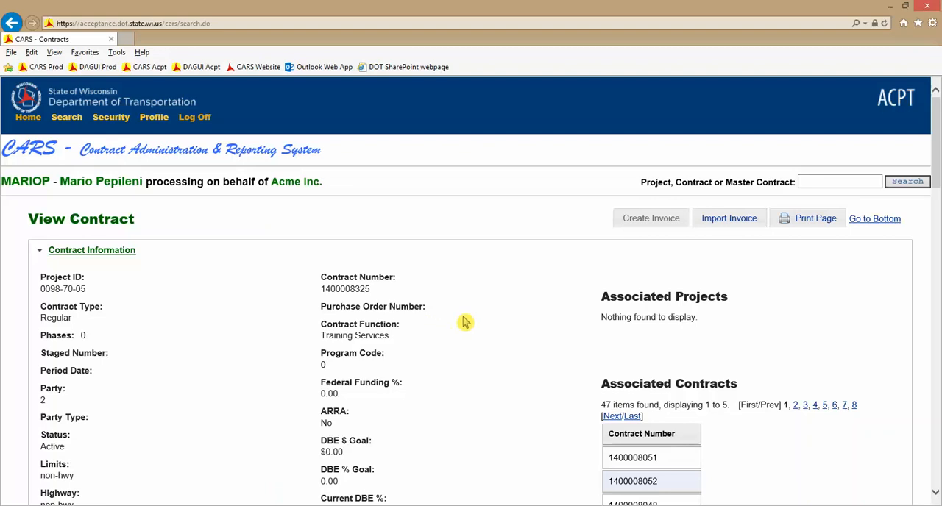
left_click(651, 221)
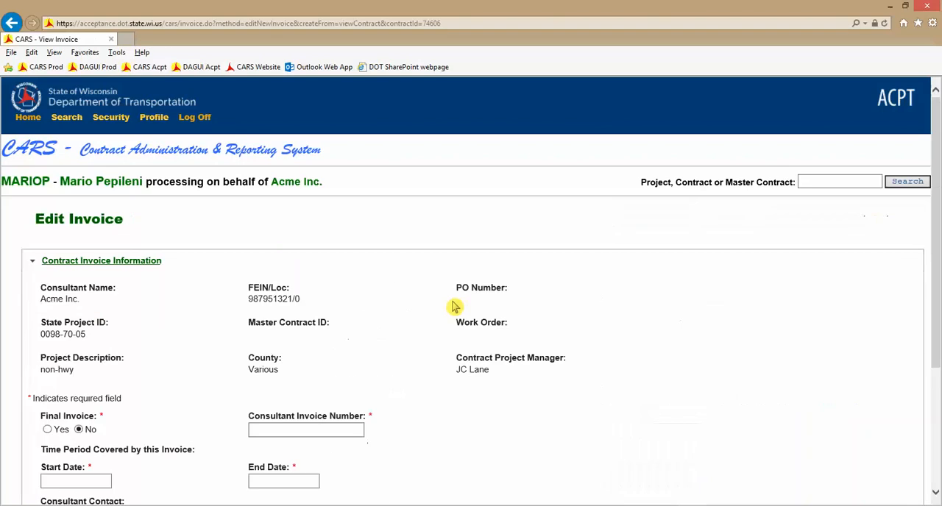
scroll(363, 349, "down", 2)
scroll(330, 301, "down", 1)
left_click(330, 245)
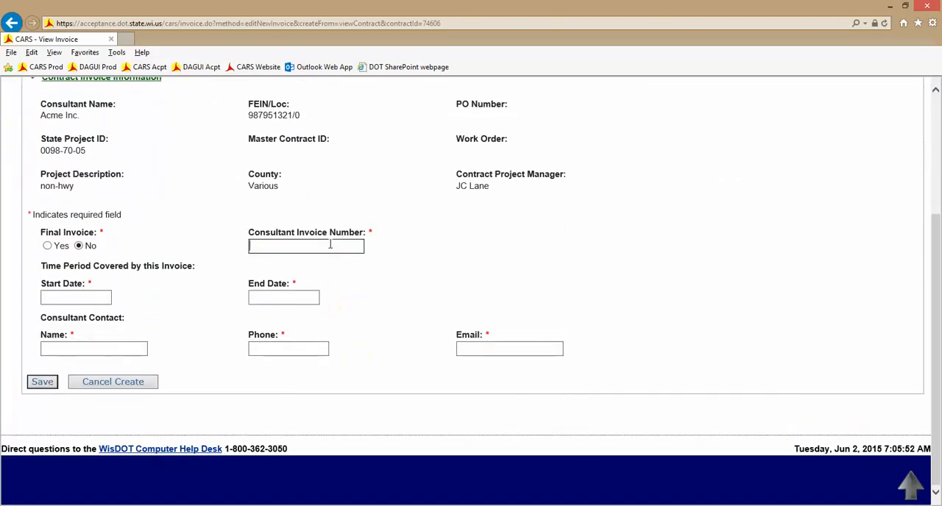
type("Acme")
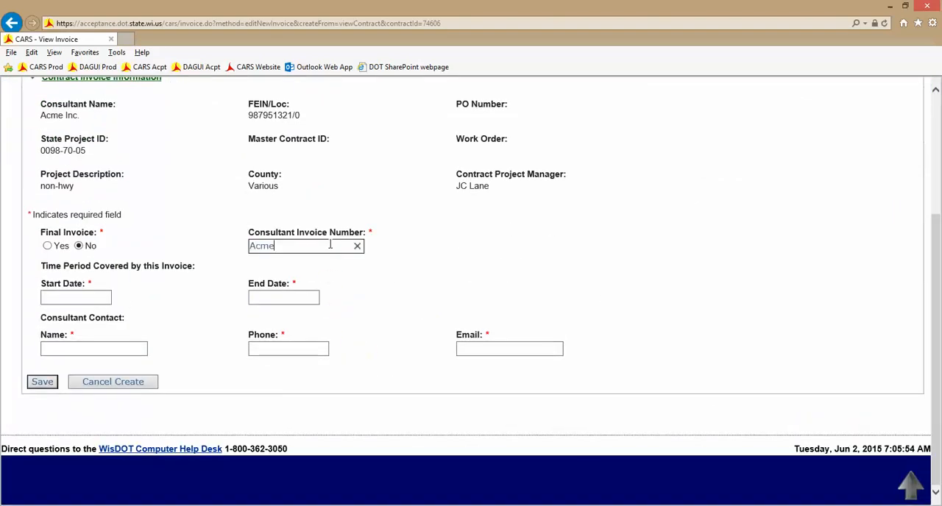
type("_May_2015_ver2")
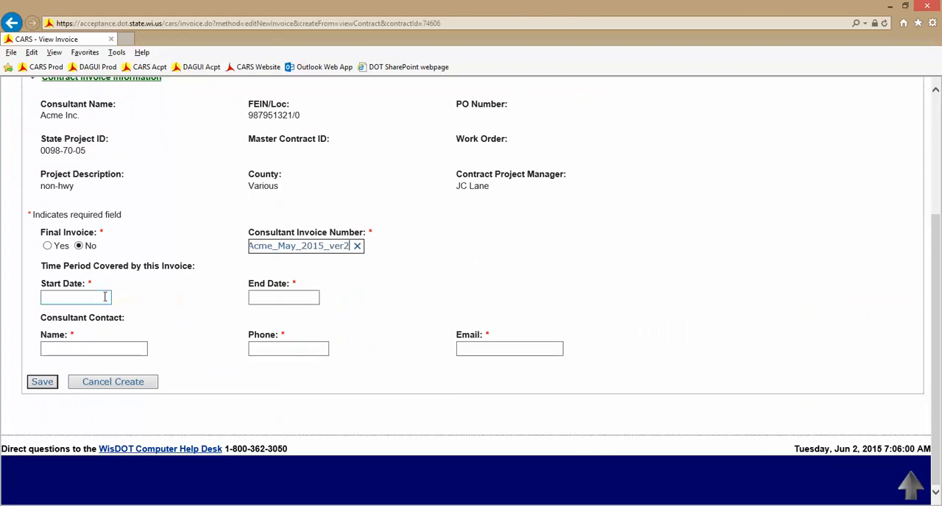
Set the invoice's time period to start on 05/01/2015 and end on 05/31/2015.
left_click(105, 296)
left_click(125, 154)
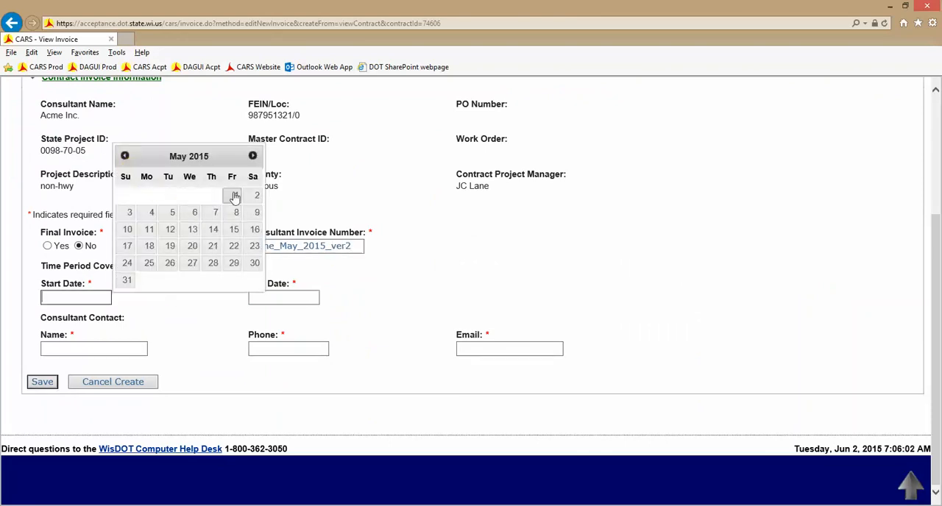
left_click(234, 195)
left_click(292, 298)
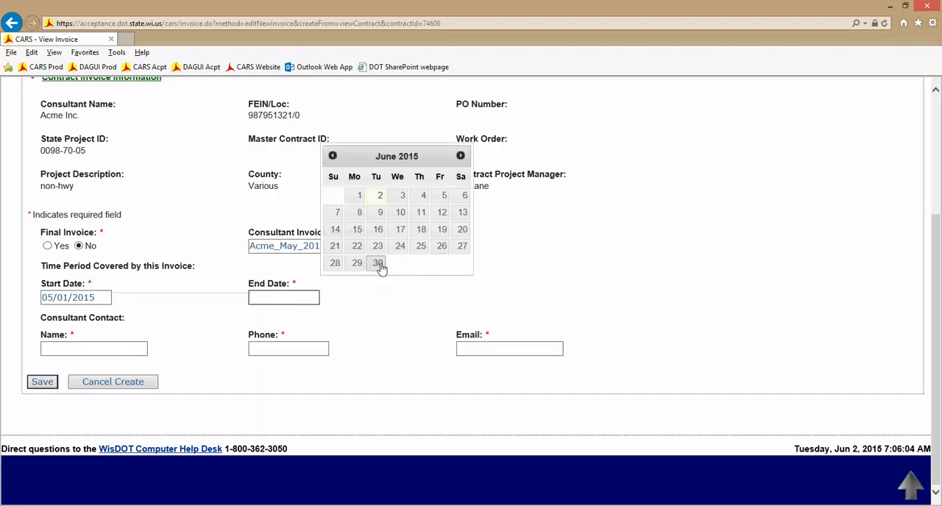
left_click(334, 161)
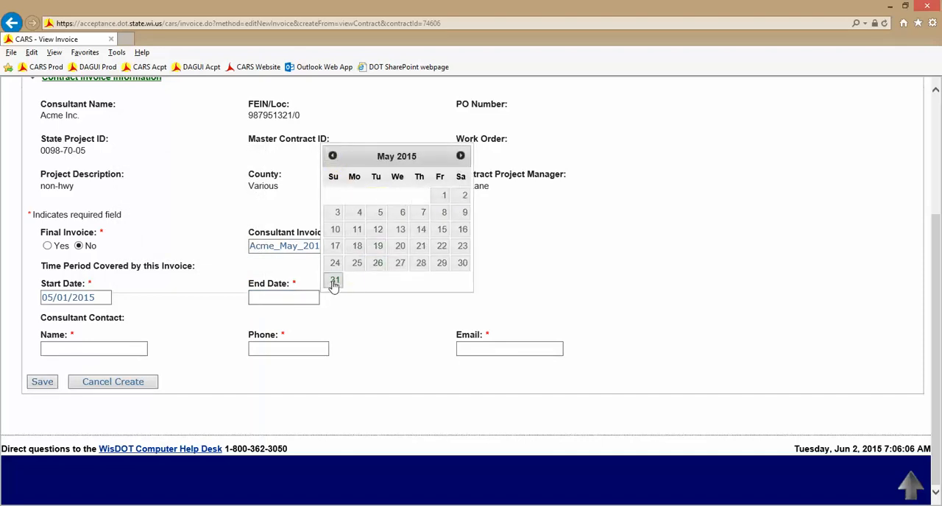
left_click(334, 283)
Fill in the consultant contact's name, phone number and e-mail, and save the new invoice.
left_click(139, 348)
key("Tab")
type("5555555555")
key("Tab")
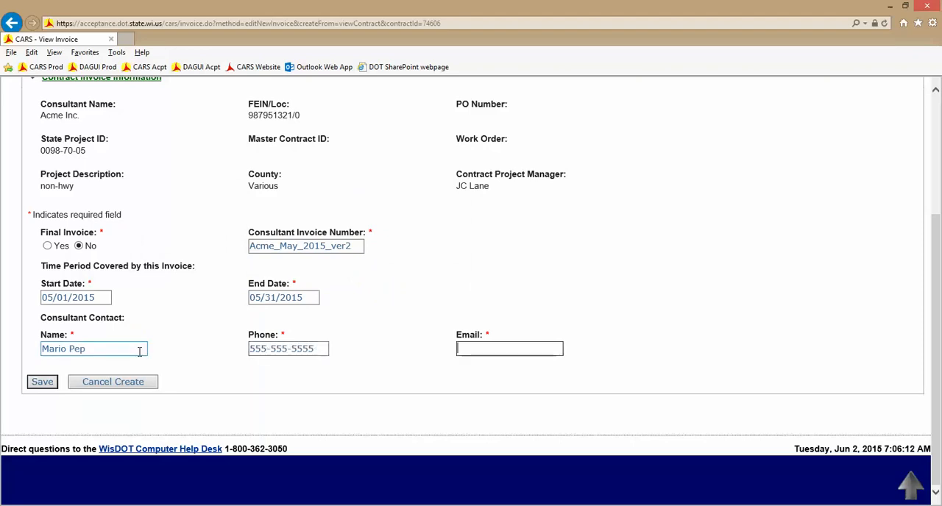
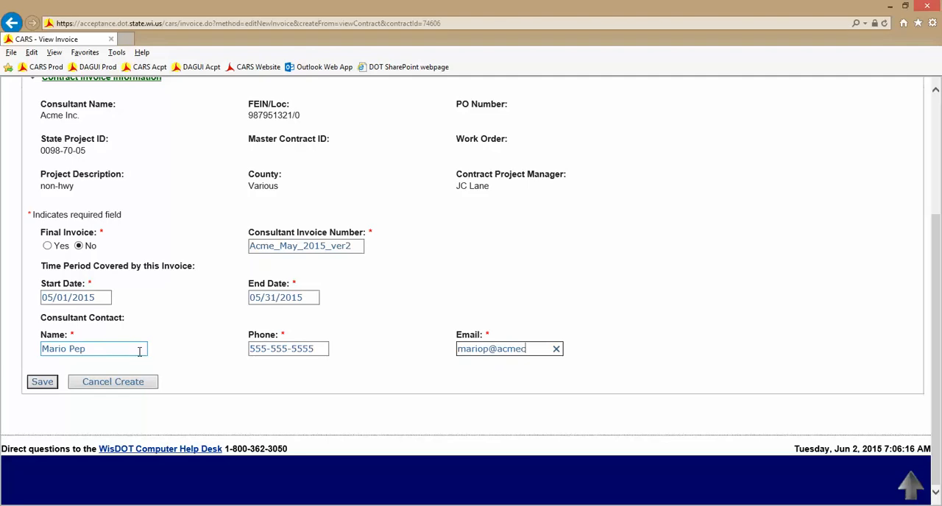
left_click(62, 380)
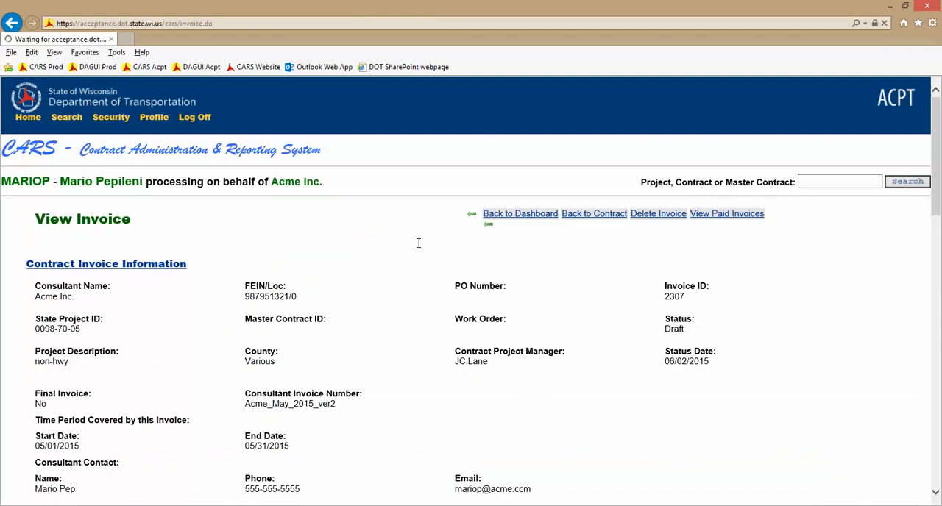
Examine the new invoice's actual cost due, fixed fee figures and total actual cost due.
scroll(418, 243, "down", 6)
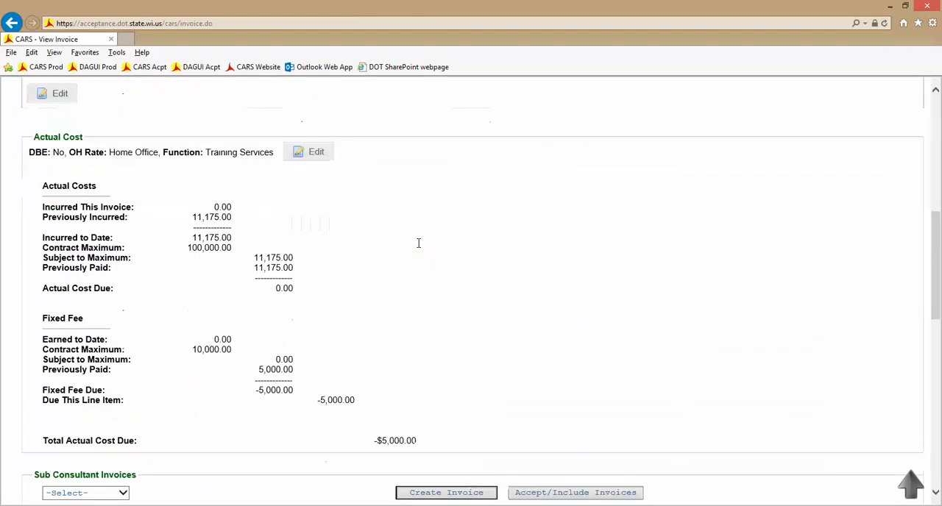
scroll(418, 242, "down", 1)
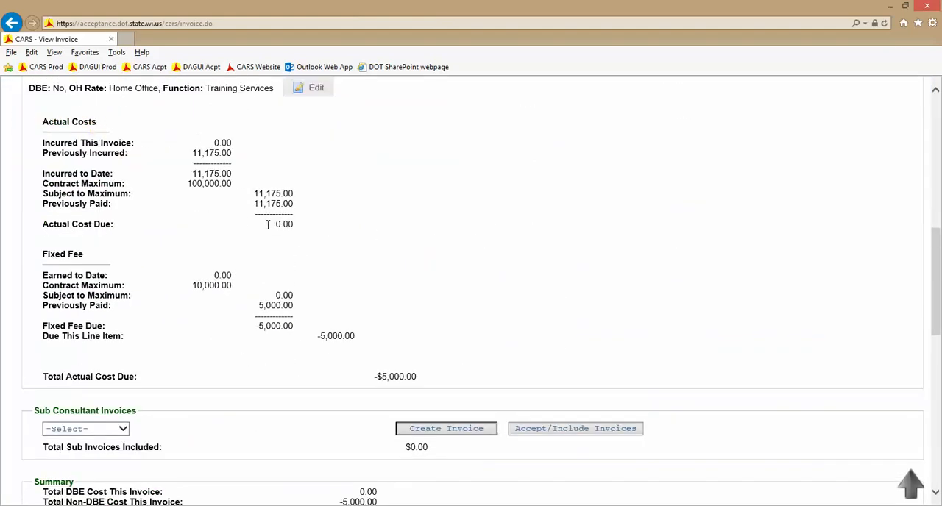
left_click_drag(276, 224, 292, 224)
left_click_drag(374, 376, 419, 379)
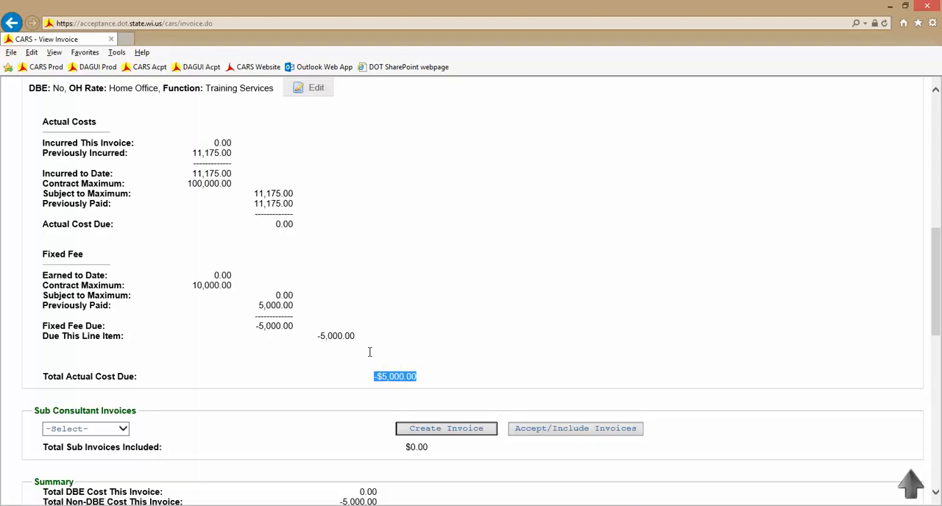
left_click_drag(40, 256, 86, 255)
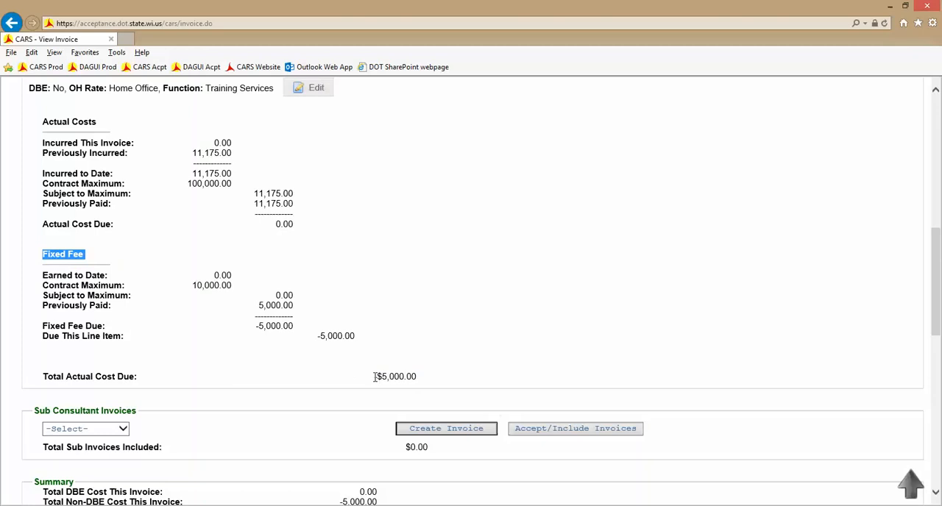
left_click_drag(375, 377, 411, 371)
left_click(394, 361)
scroll(393, 360, "up", 3)
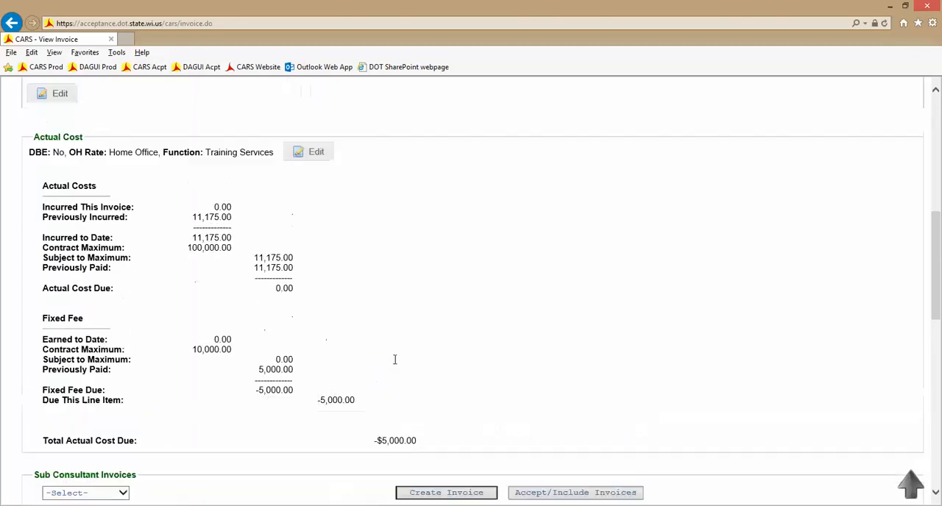
Edit the invoice's actual cost item and save its fixed fee at 50 percent complete.
left_click(311, 283)
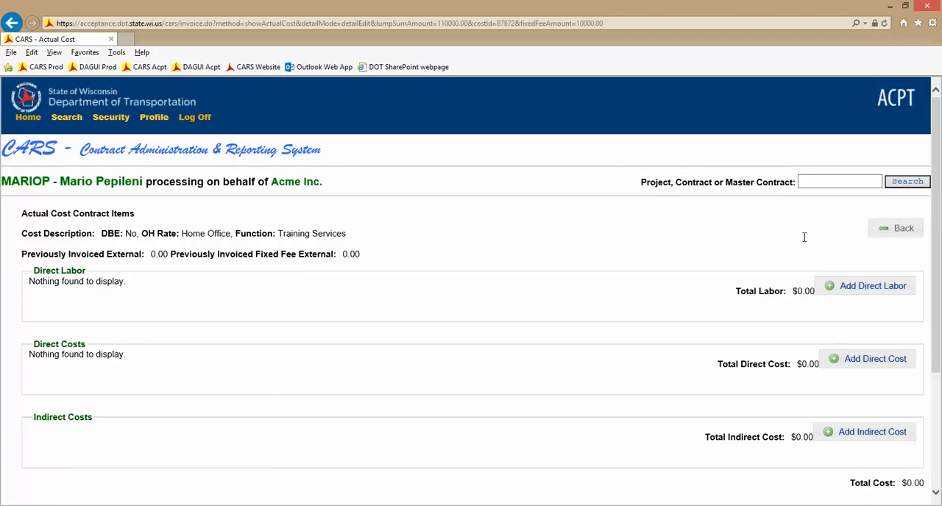
left_click_drag(937, 236, 936, 353)
left_click(156, 367)
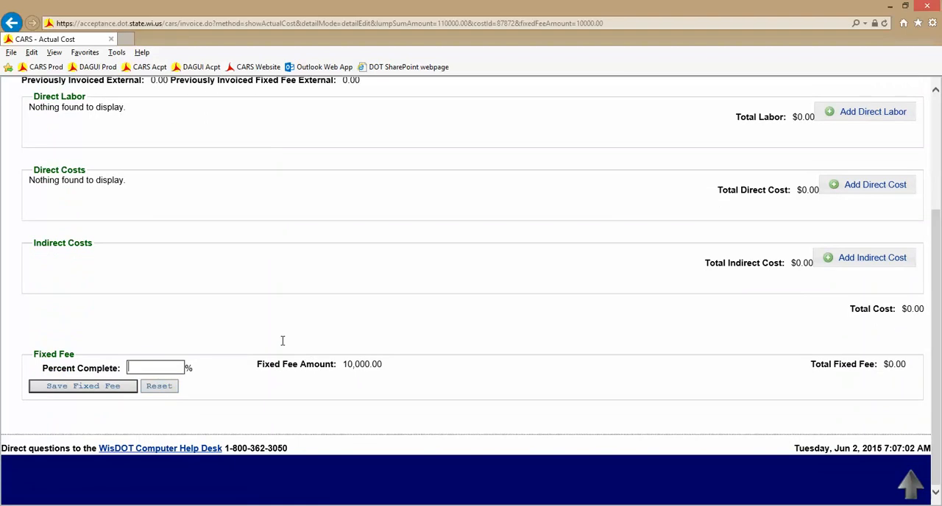
type("50")
left_click(120, 389)
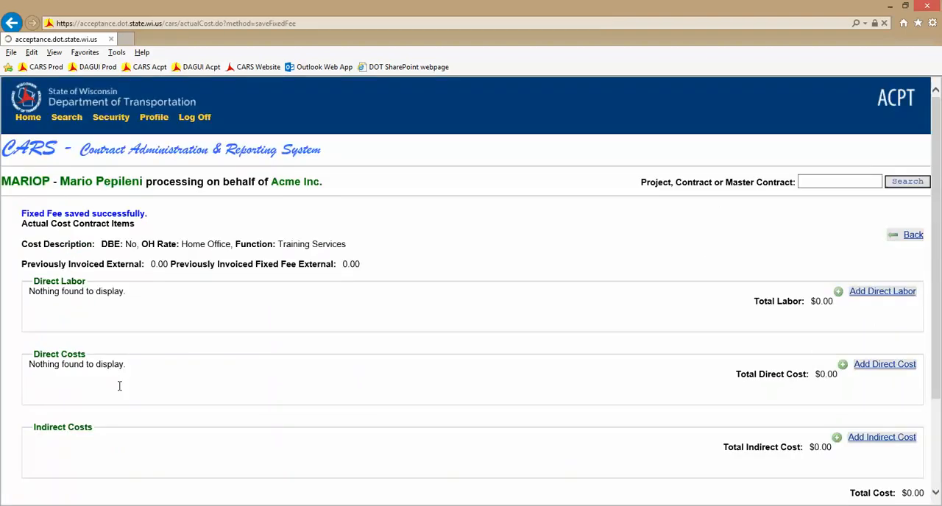
Check the saved fixed fee, return to the invoice and review its fixed fee due and total actual cost due.
left_click_drag(935, 246, 937, 353)
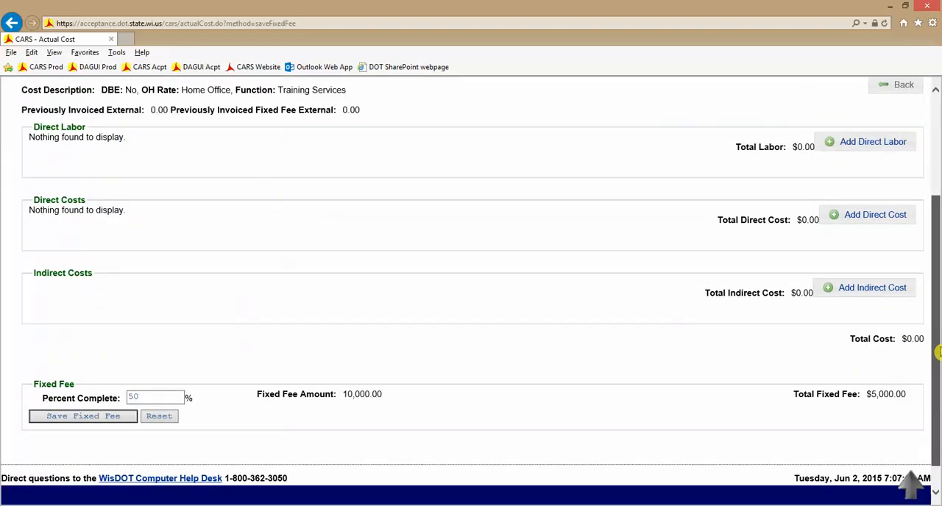
scroll(938, 353, "up", 3)
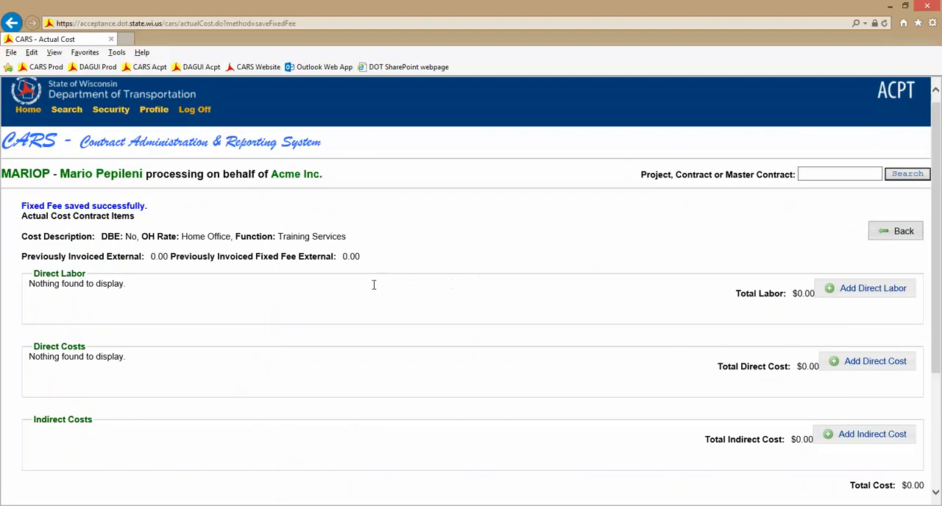
scroll(375, 290, "down", 2)
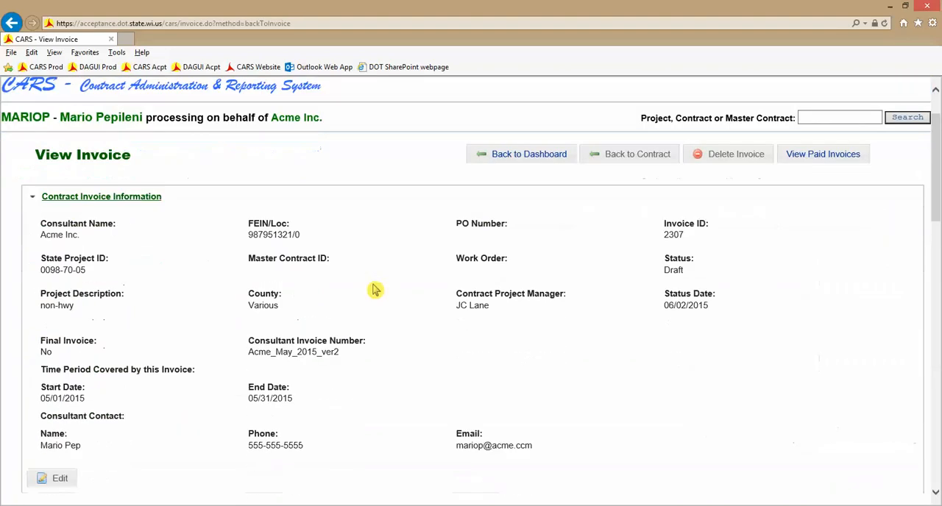
scroll(375, 290, "down", 6)
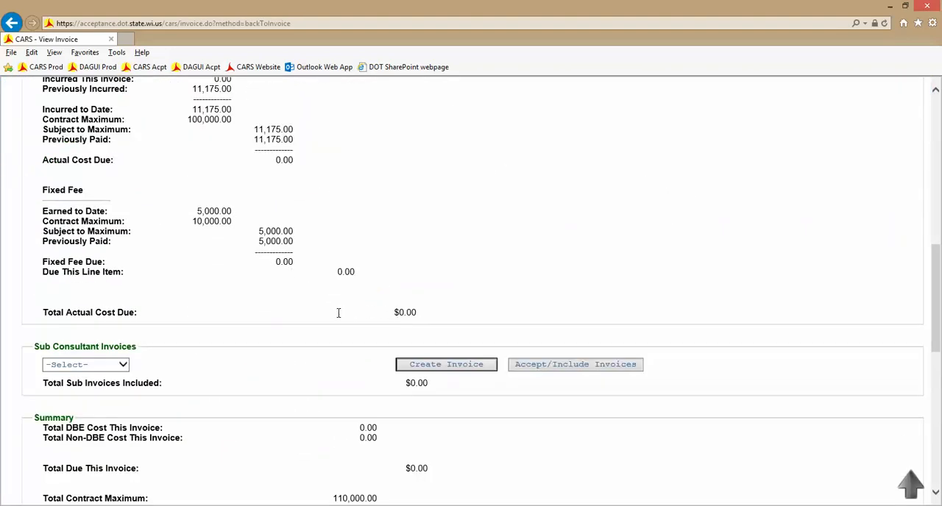
Open the sub consultant invoices available for inclusion, review the C Plus Inc. invoice's details and return to the selection list.
scroll(339, 312, "down", 1)
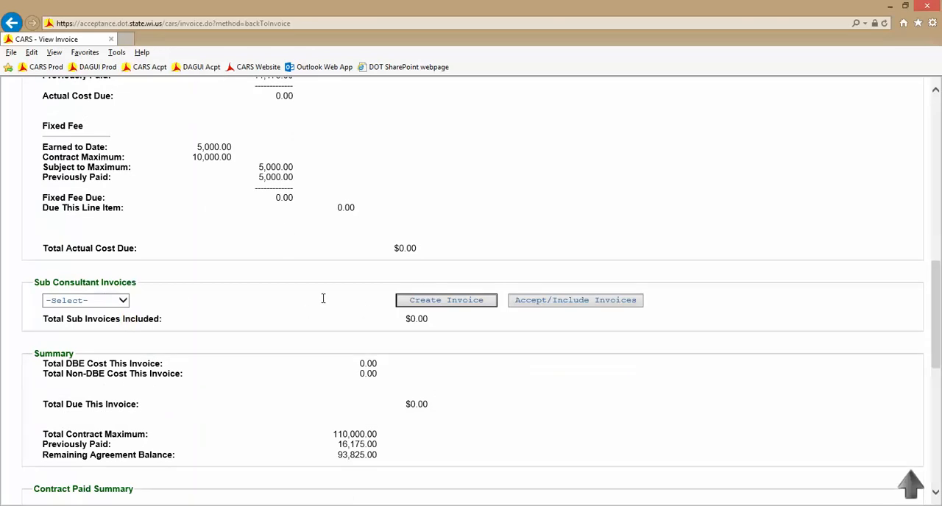
left_click(576, 306)
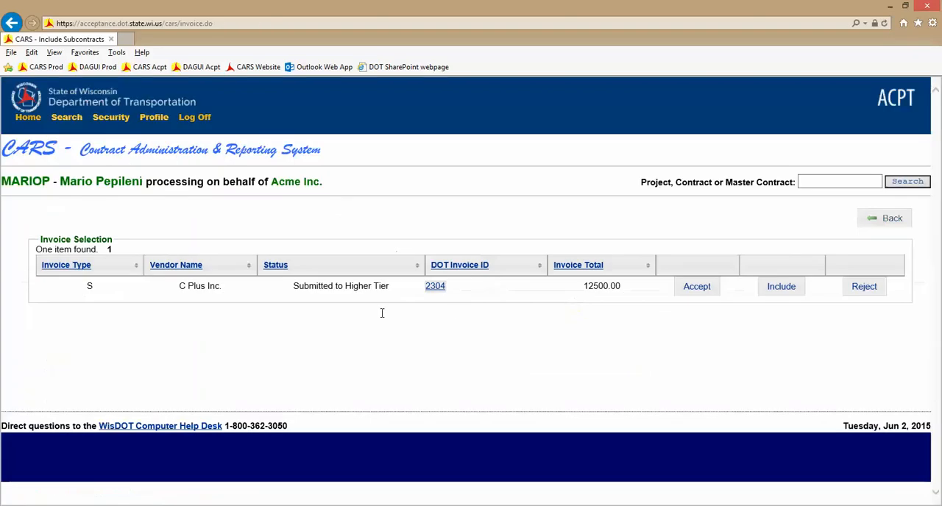
left_click(436, 290)
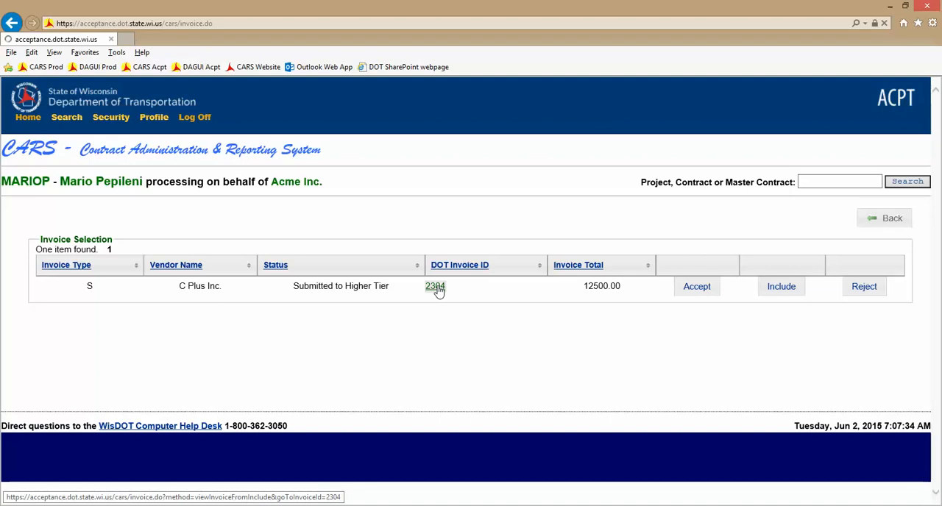
mouse_move(937, 176)
left_mouse_down()
mouse_move(935, 380)
mouse_move(934, 189)
left_mouse_up()
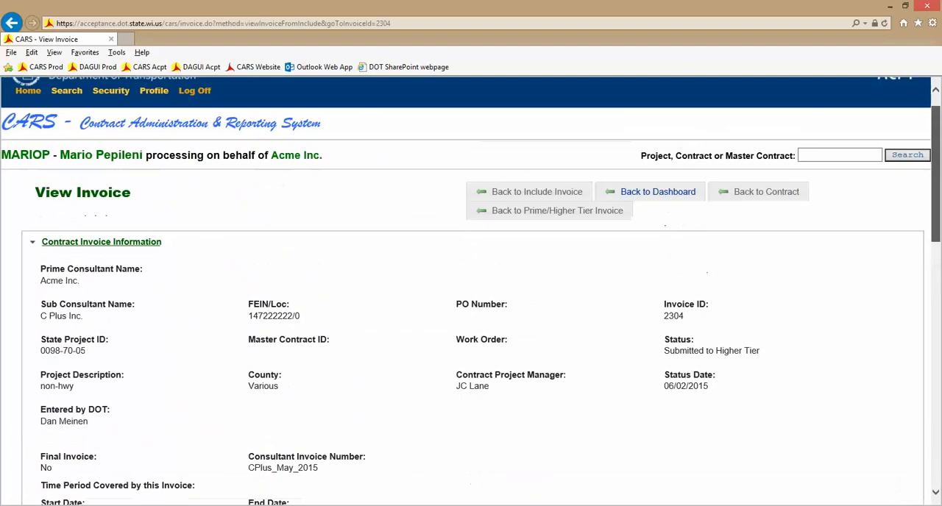
left_click(534, 195)
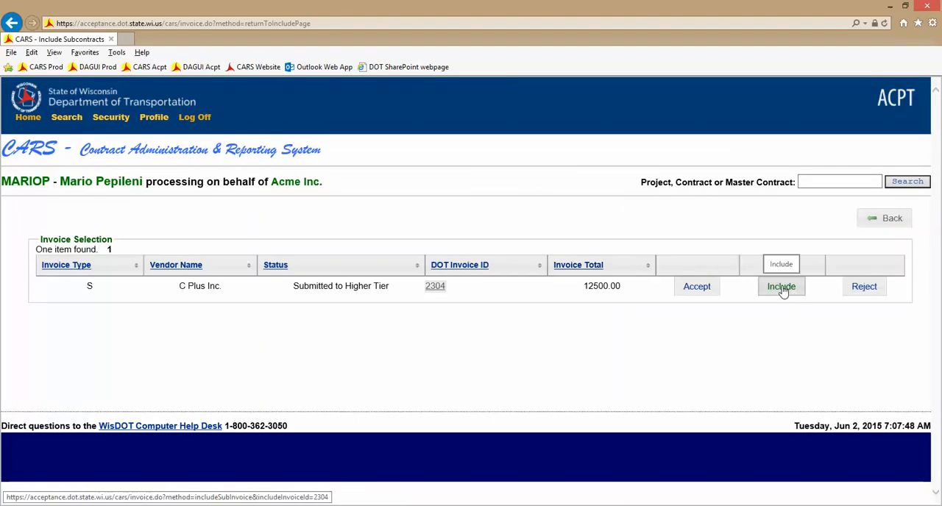
Include the C Plus Inc. sub consultant invoice in the prime invoice, return to it and check the total due.
left_click(783, 291)
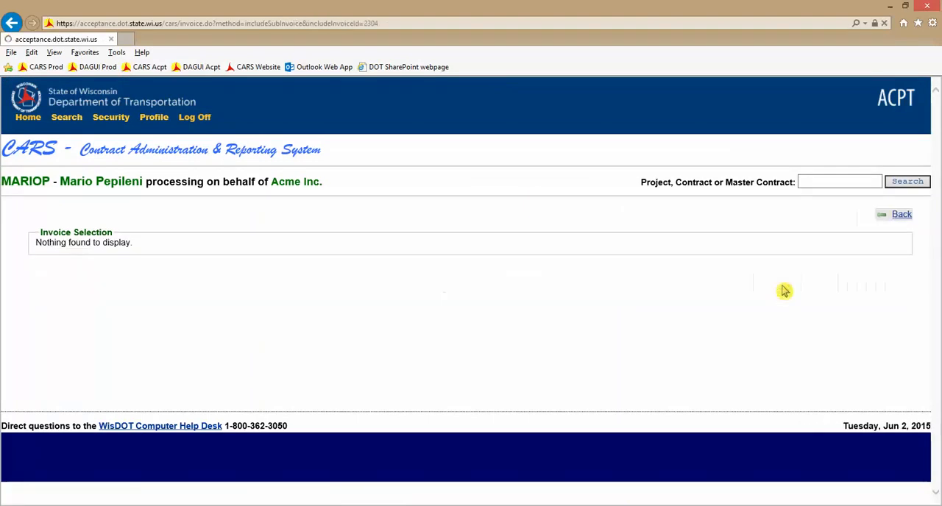
left_click(893, 221)
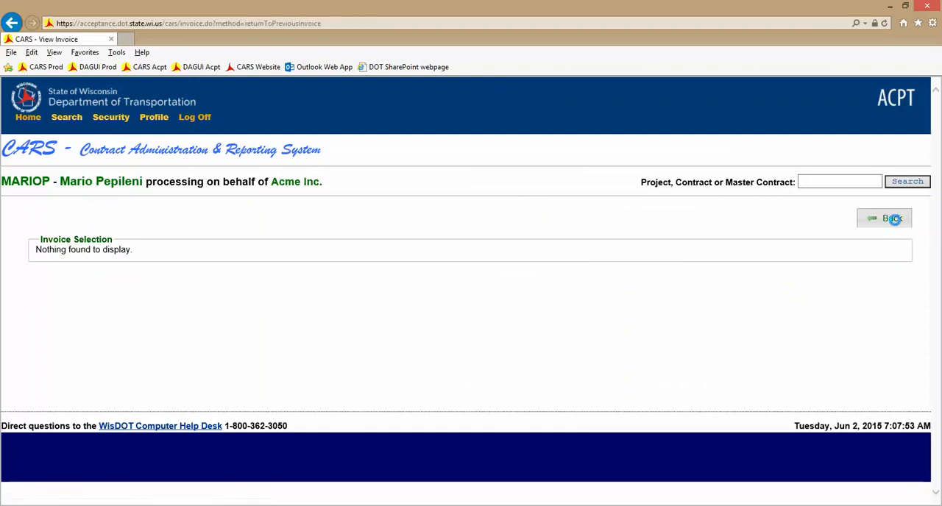
left_click_drag(939, 185, 937, 377)
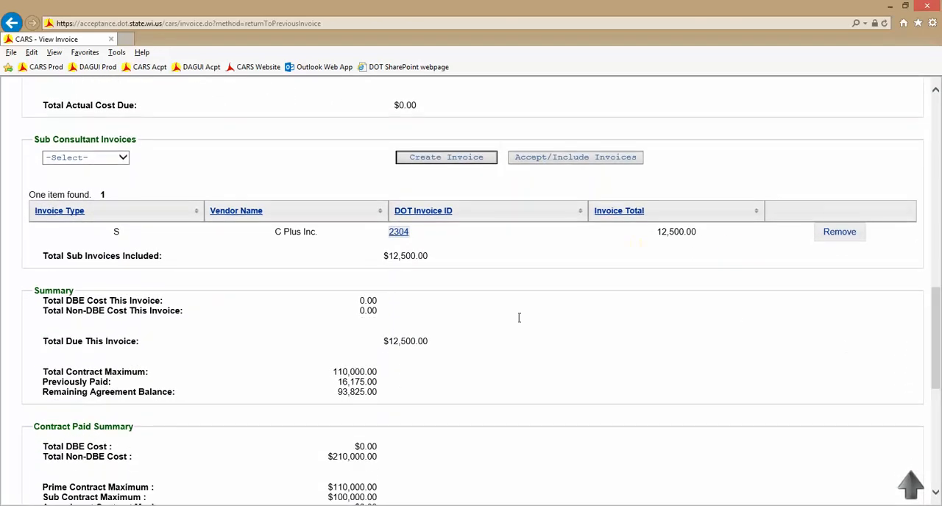
left_click_drag(383, 338, 425, 338)
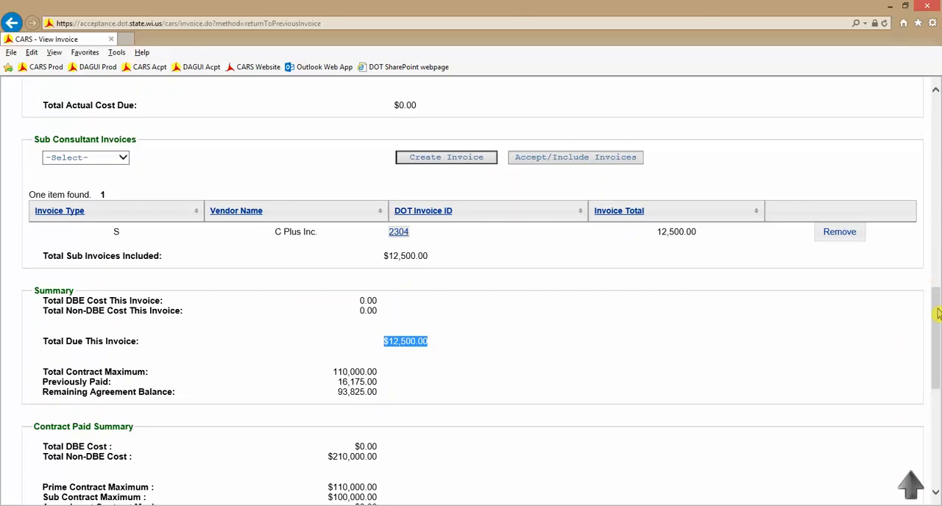
Submit the prime invoice under the consultant certification and review the submitted invoice's contract information.
left_click_drag(938, 313, 936, 401)
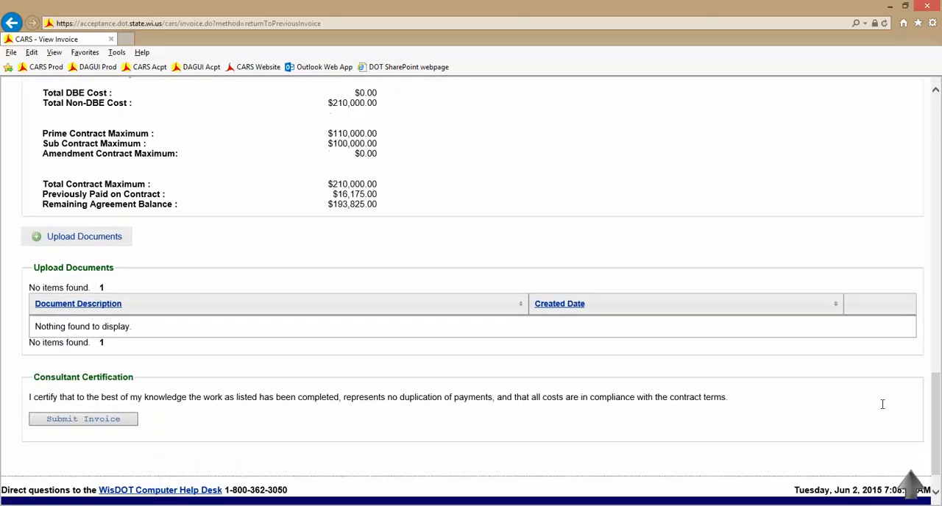
left_click(85, 421)
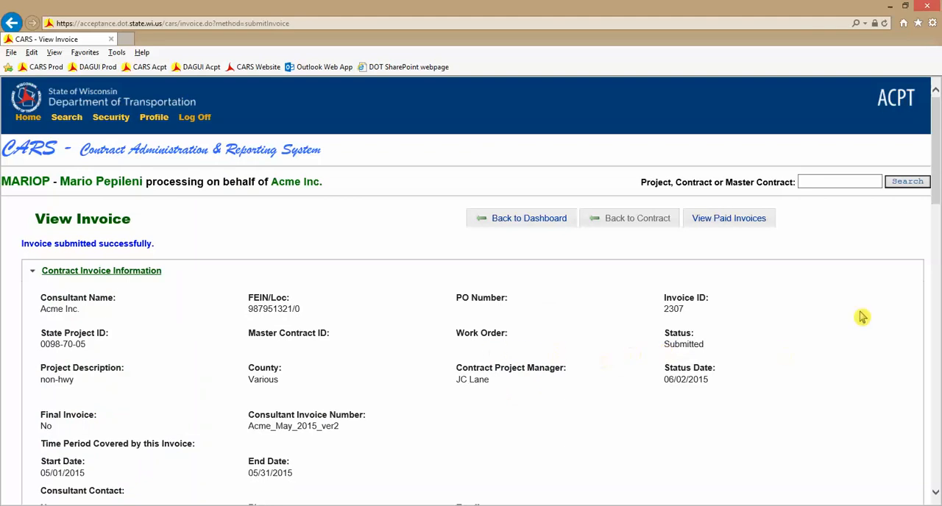
scroll(935, 183, "down", 1)
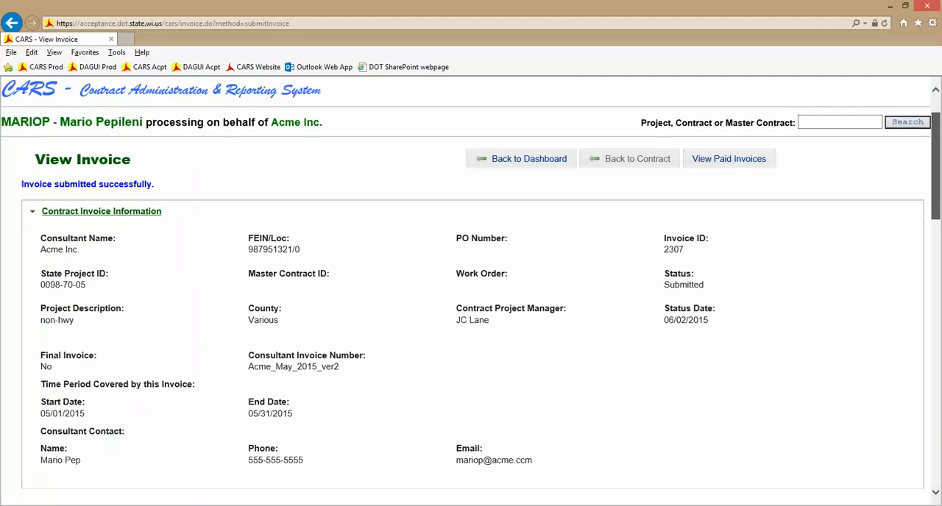